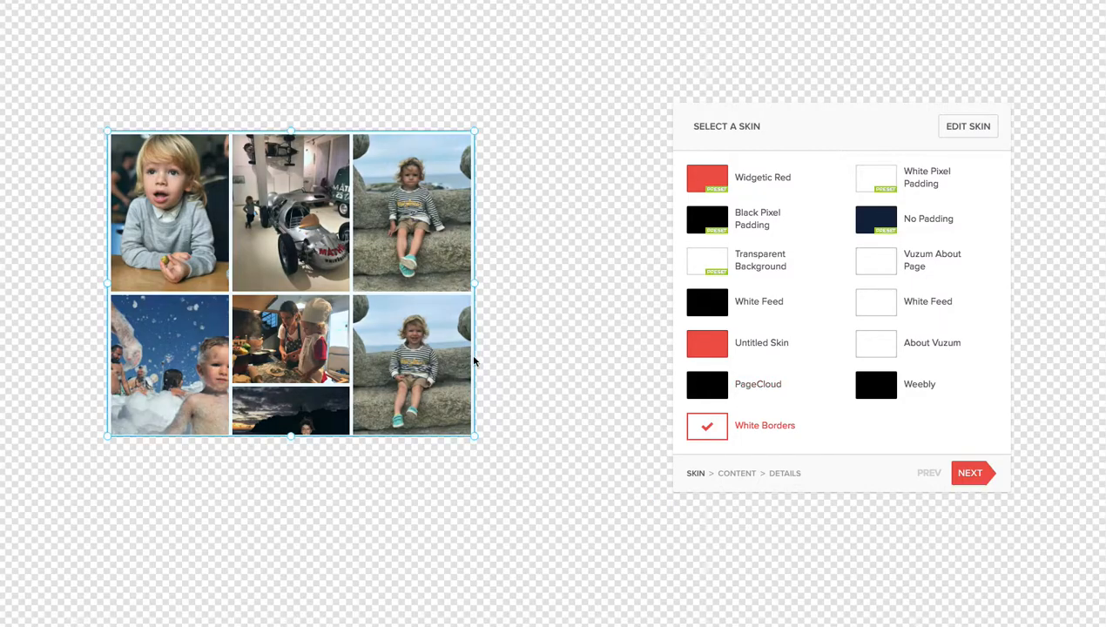
Step: Edit the White Borders skin to use the Mosaic layout, and move the settings panel farther from the gallery
click(970, 127)
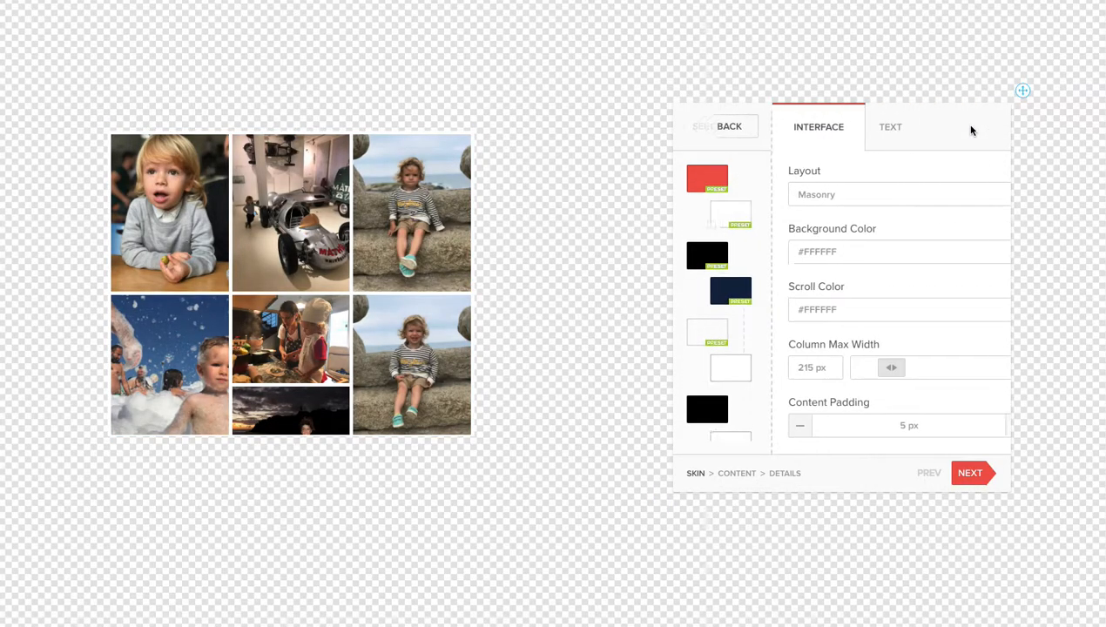
click(848, 195)
click(818, 221)
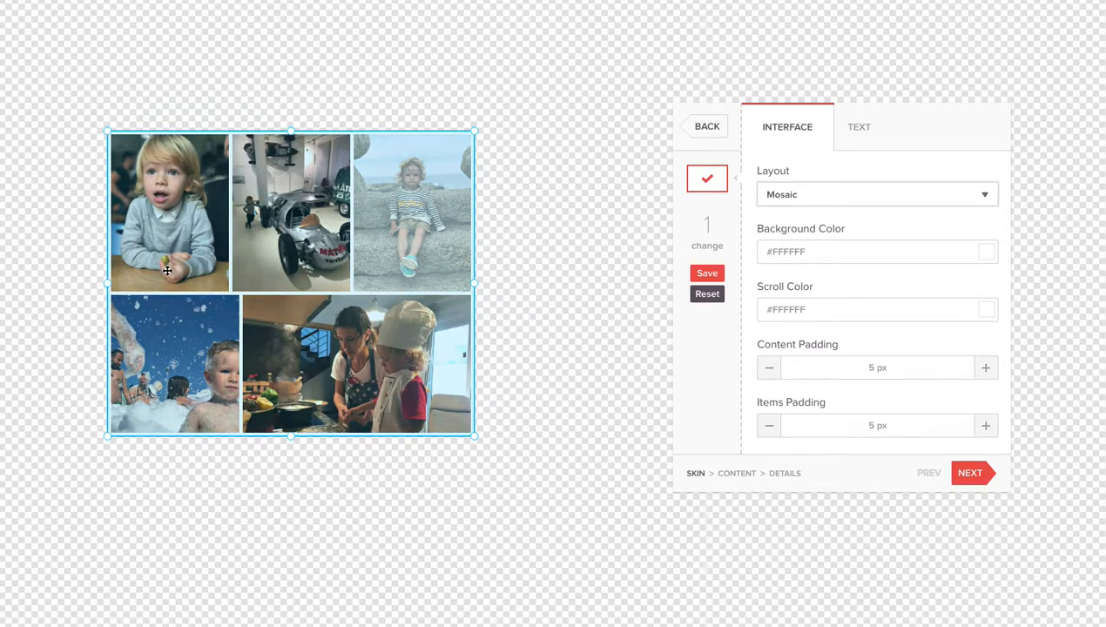
drag(1022, 90, 1087, 28)
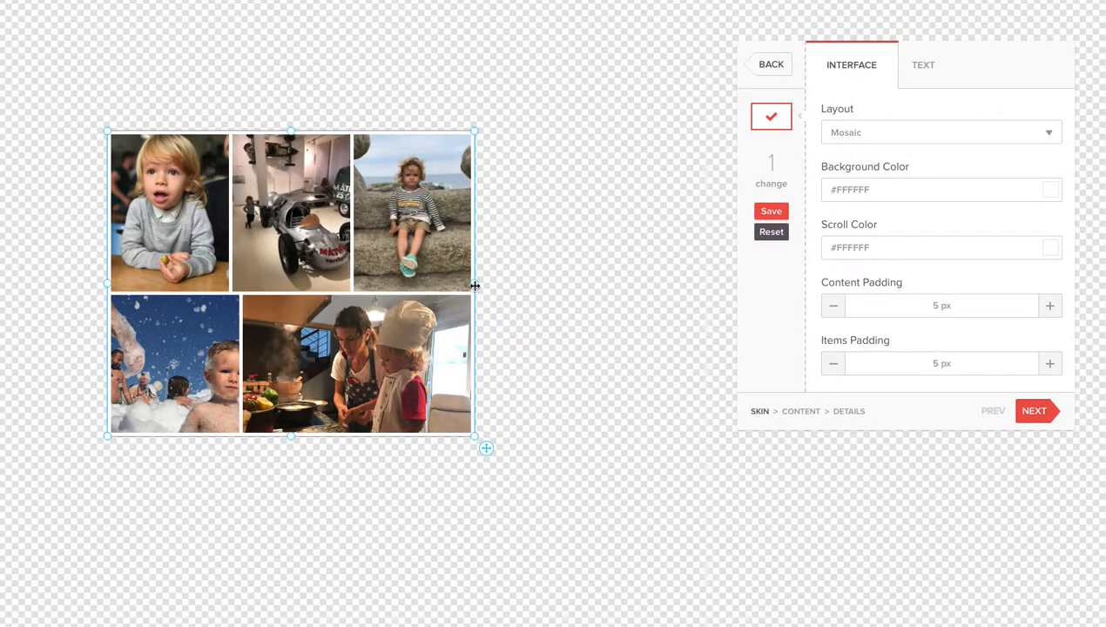
Step: Enlarge the gallery in width and height, then move it higher on the canvas and check its remaining photos
drag(471, 283, 592, 288)
drag(349, 436, 413, 485)
drag(346, 321, 331, 237)
scroll(380, 215, down, 3)
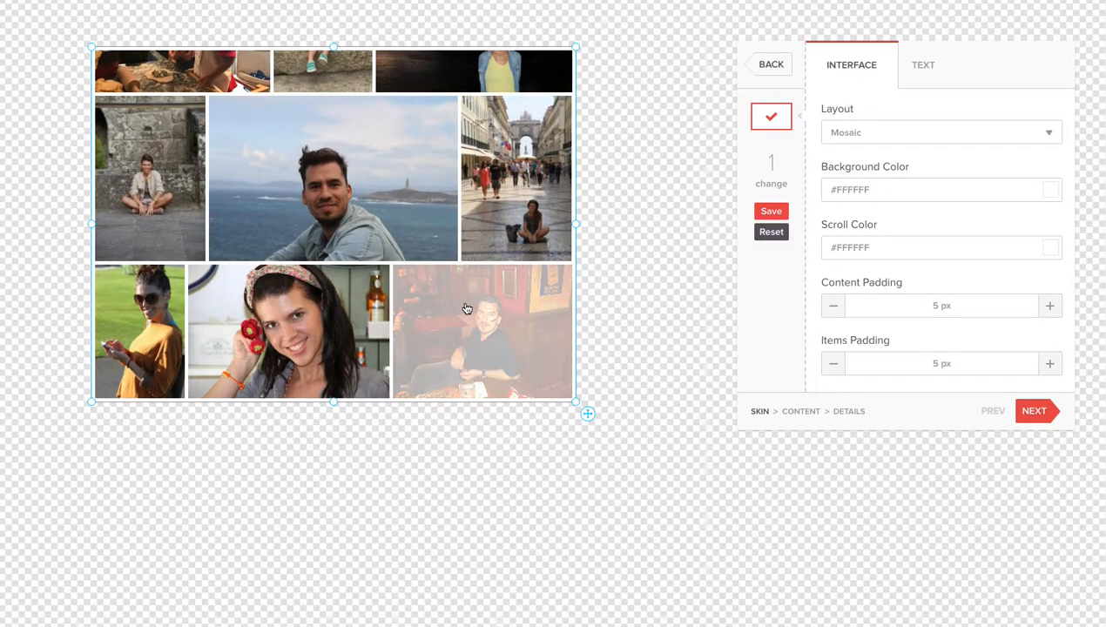
scroll(469, 307, up, 3)
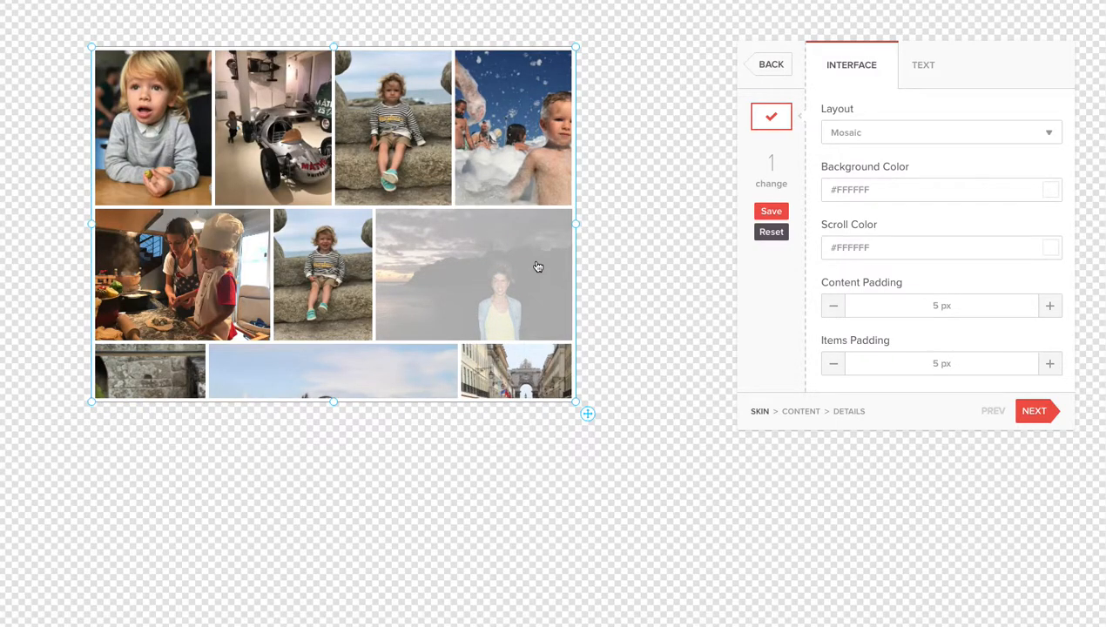
Step: Reshape the gallery into a tall, narrow strip and look through its Mosaic arrangement
drag(575, 222, 390, 325)
drag(391, 403, 240, 468)
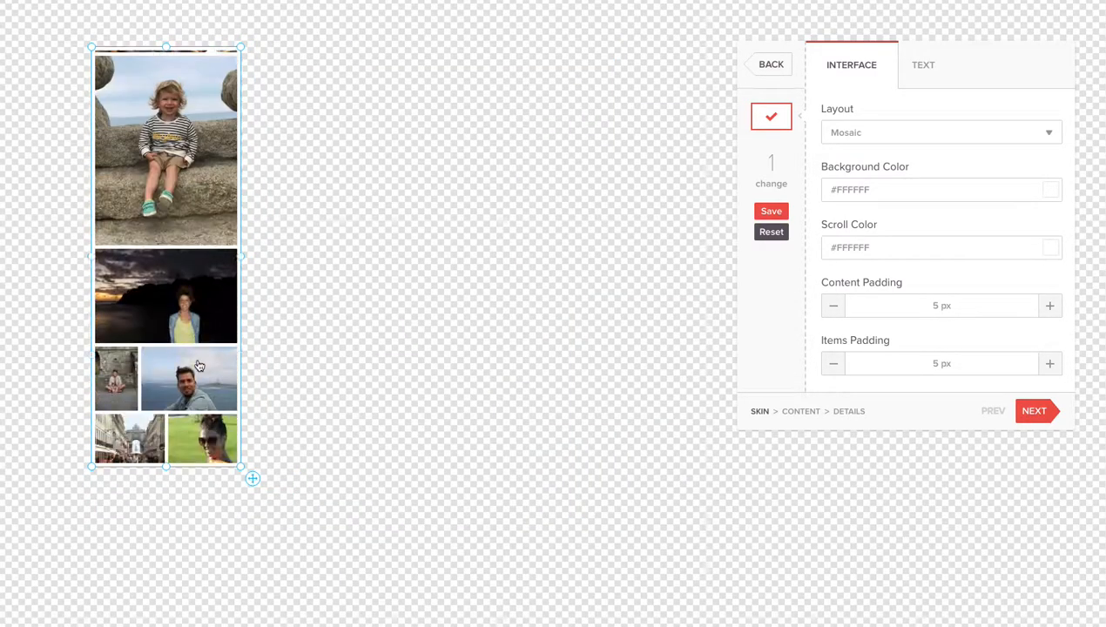
scroll(195, 348, down, 2)
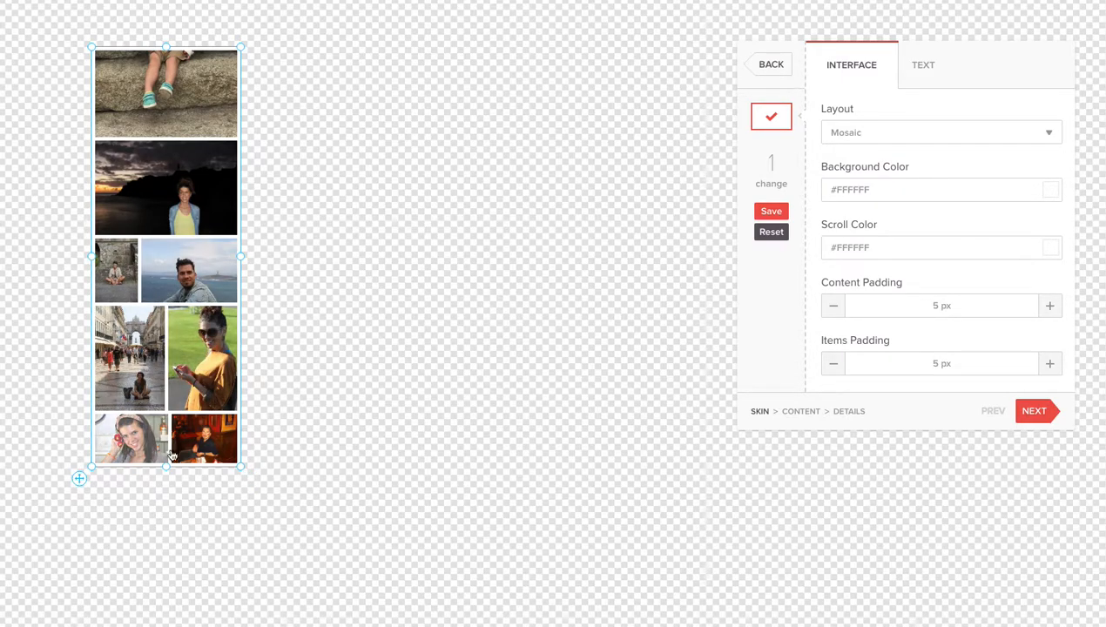
scroll(162, 336, up, 5)
scroll(162, 334, up, 2)
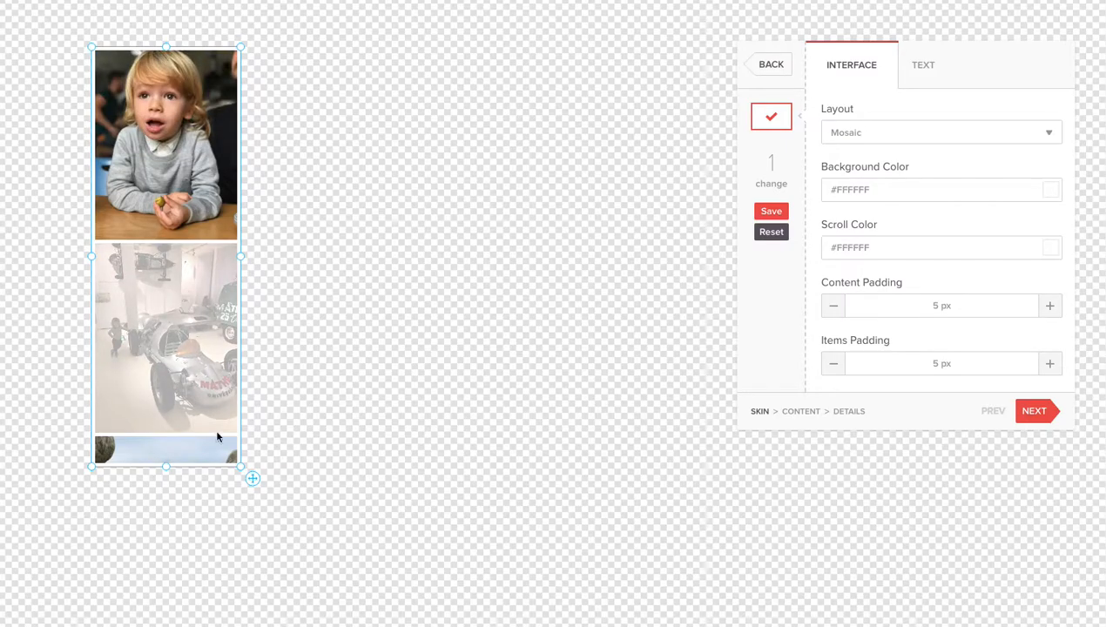
Step: Enlarge the gallery to fill the space beside the settings panel and review the Mosaic layout's available settings
drag(241, 469, 659, 531)
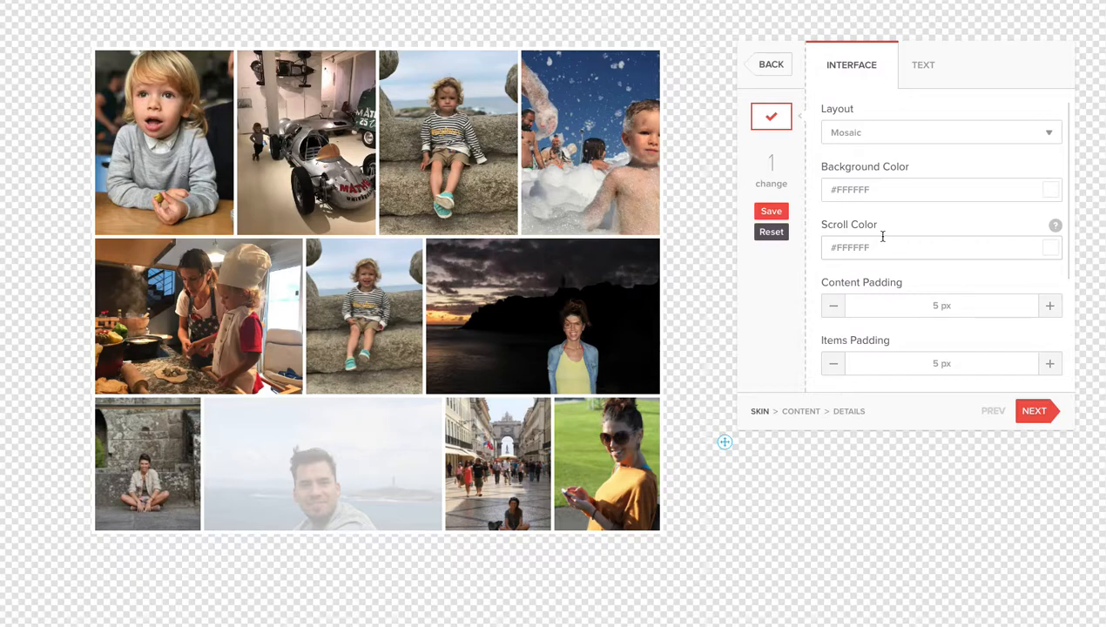
click(949, 133)
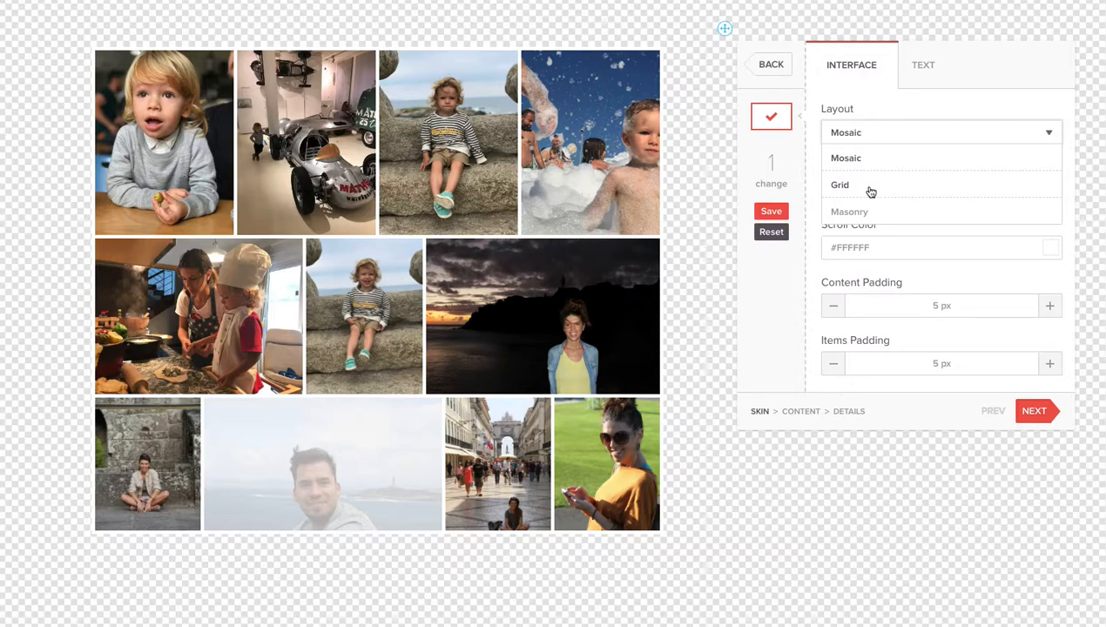
click(884, 159)
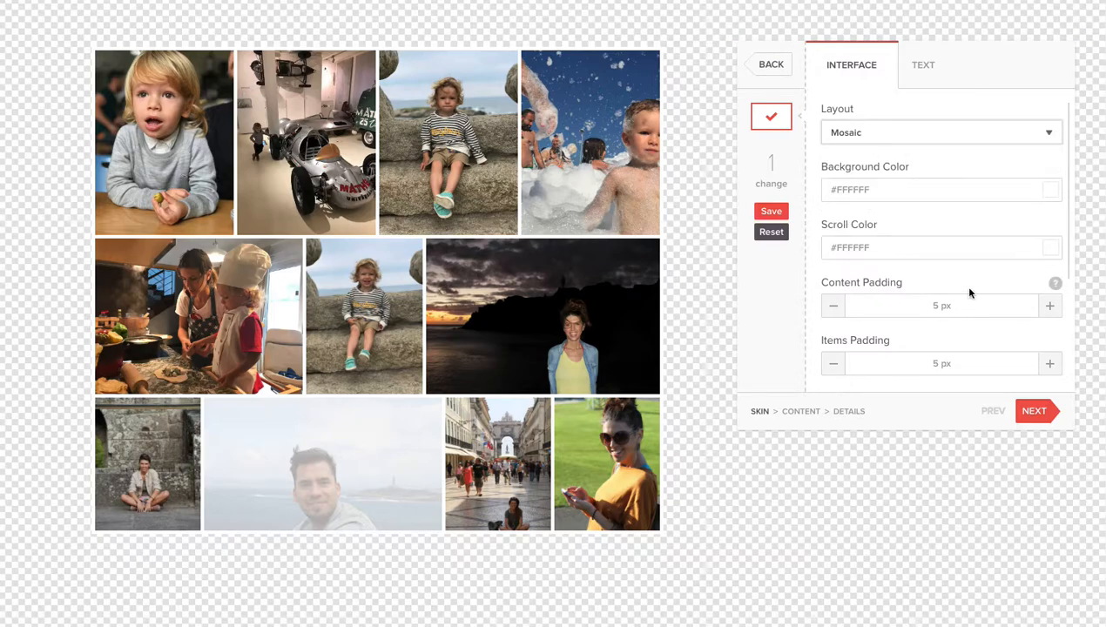
scroll(970, 293, down, 3)
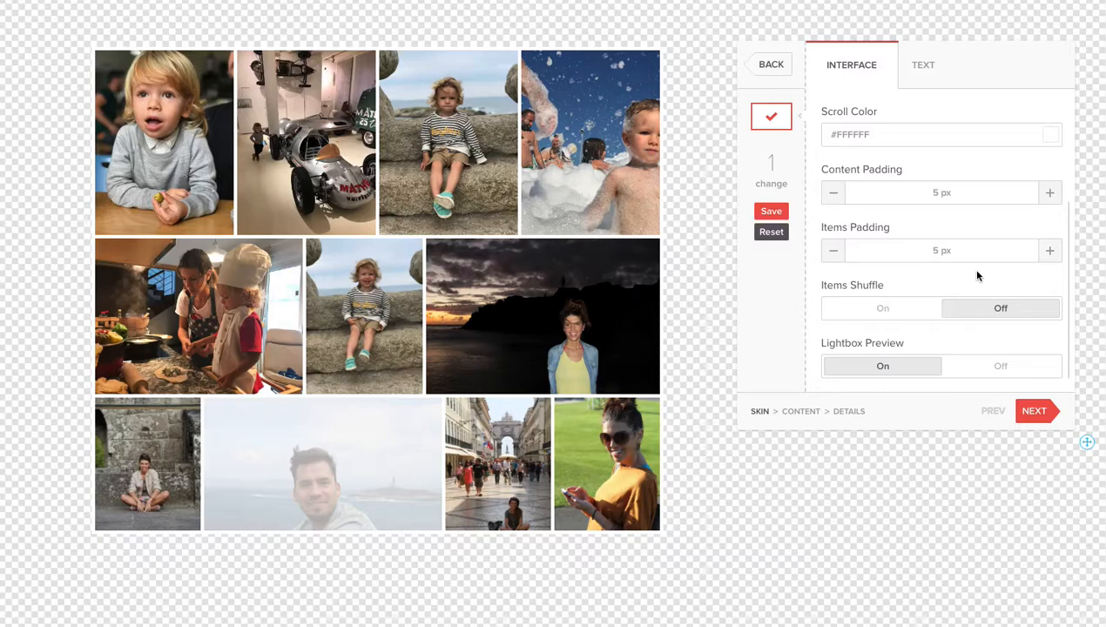
scroll(976, 276, up, 3)
Step: Try the Grid layout on the gallery and switch it back to Mosaic for comparison
click(901, 135)
click(862, 181)
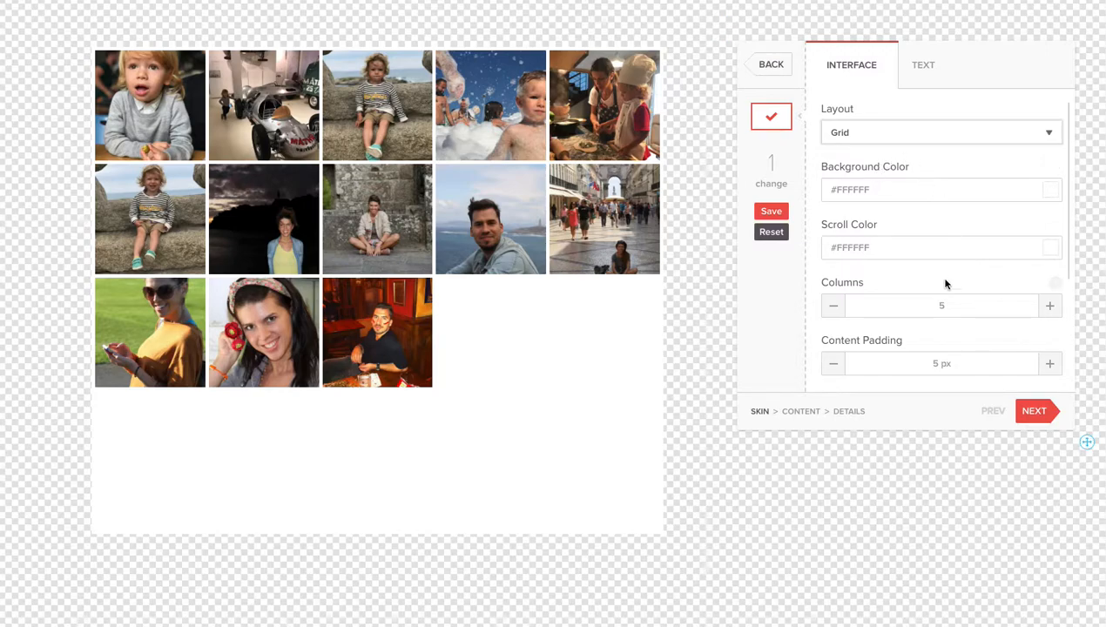
click(897, 137)
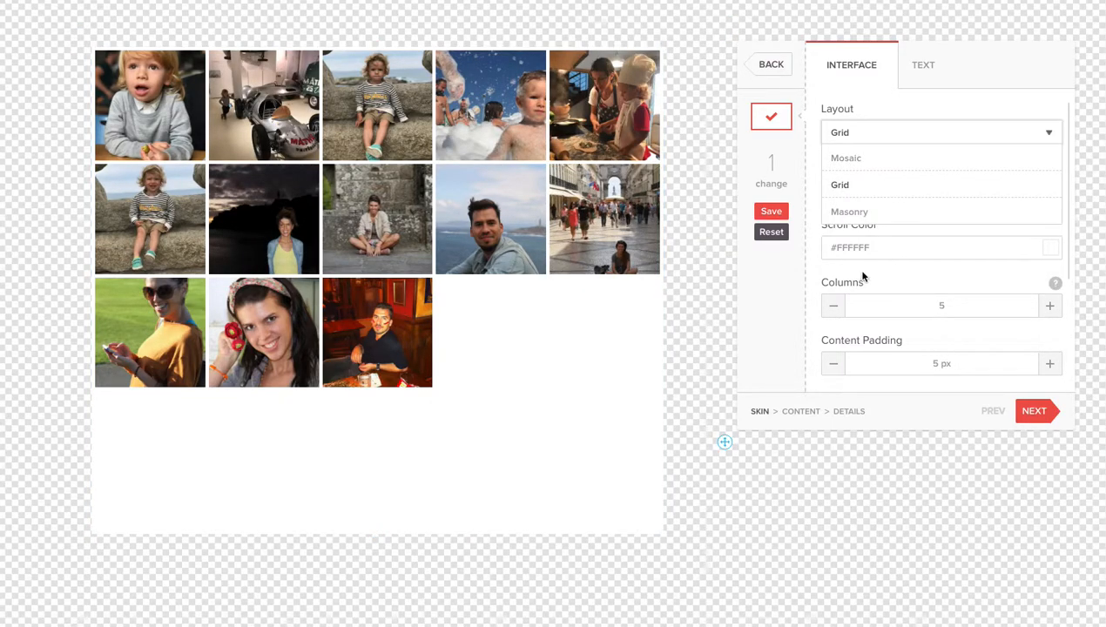
click(878, 162)
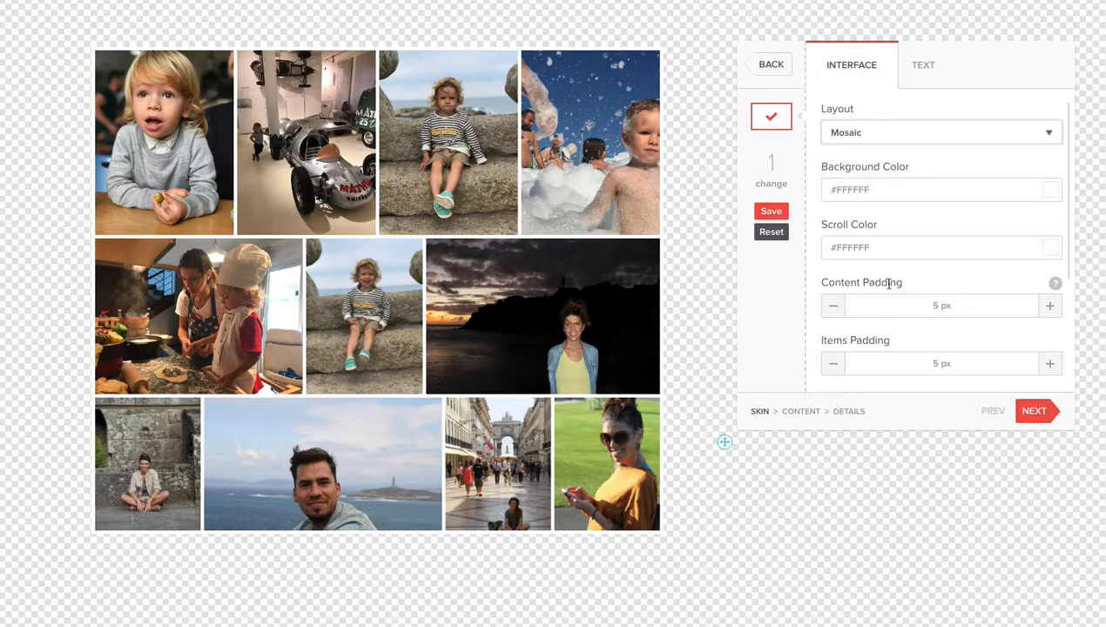
Step: Set the gallery layout to Grid with 3 columns
click(895, 137)
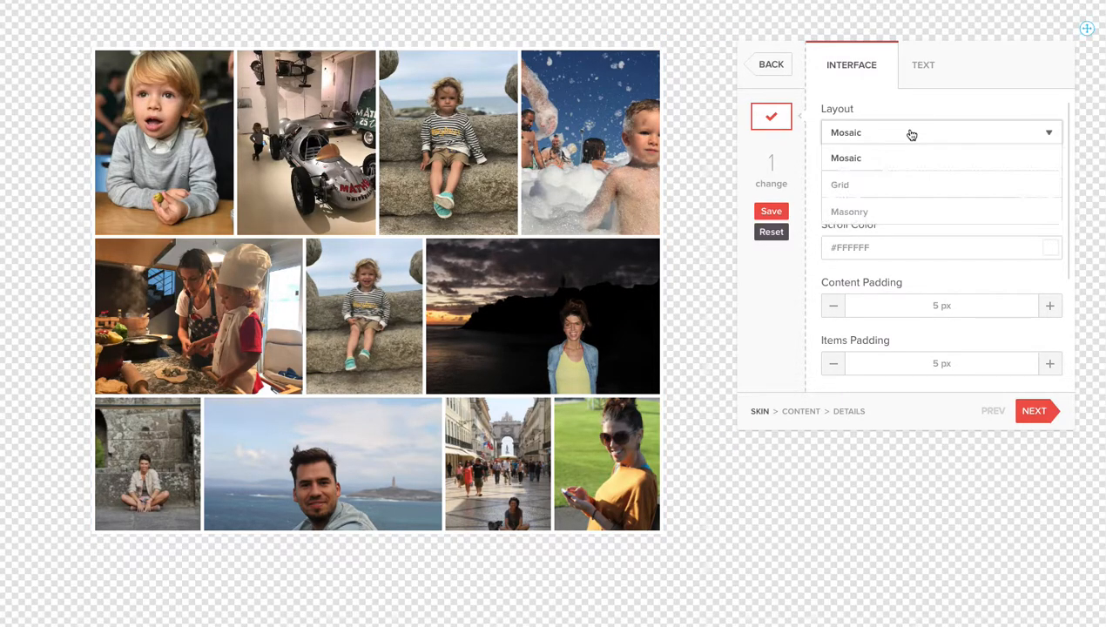
click(890, 182)
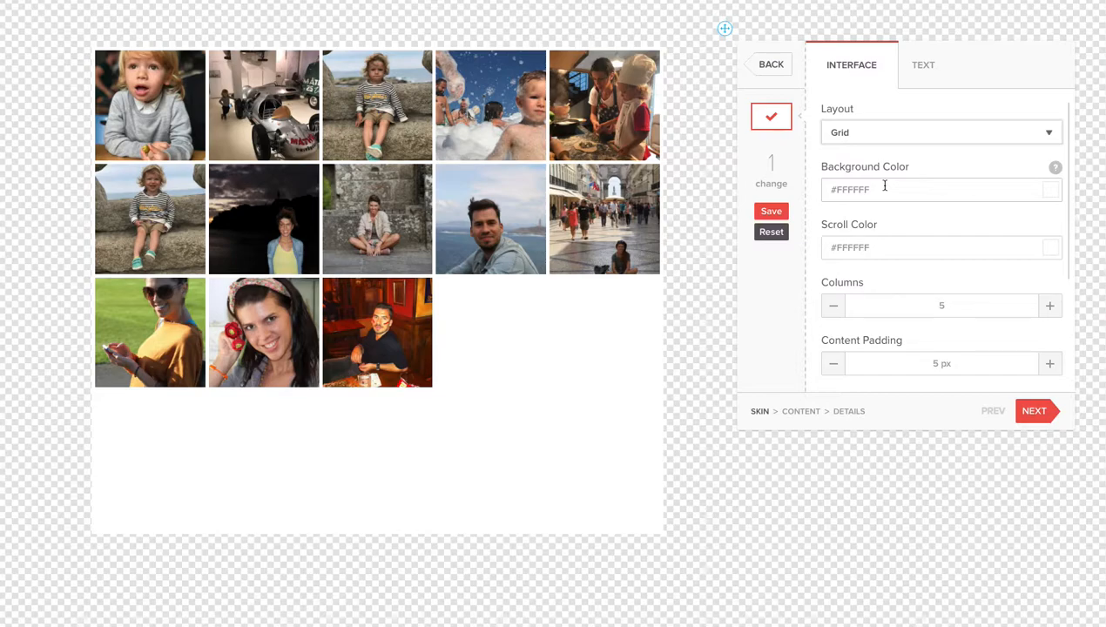
scroll(910, 205, down, 4)
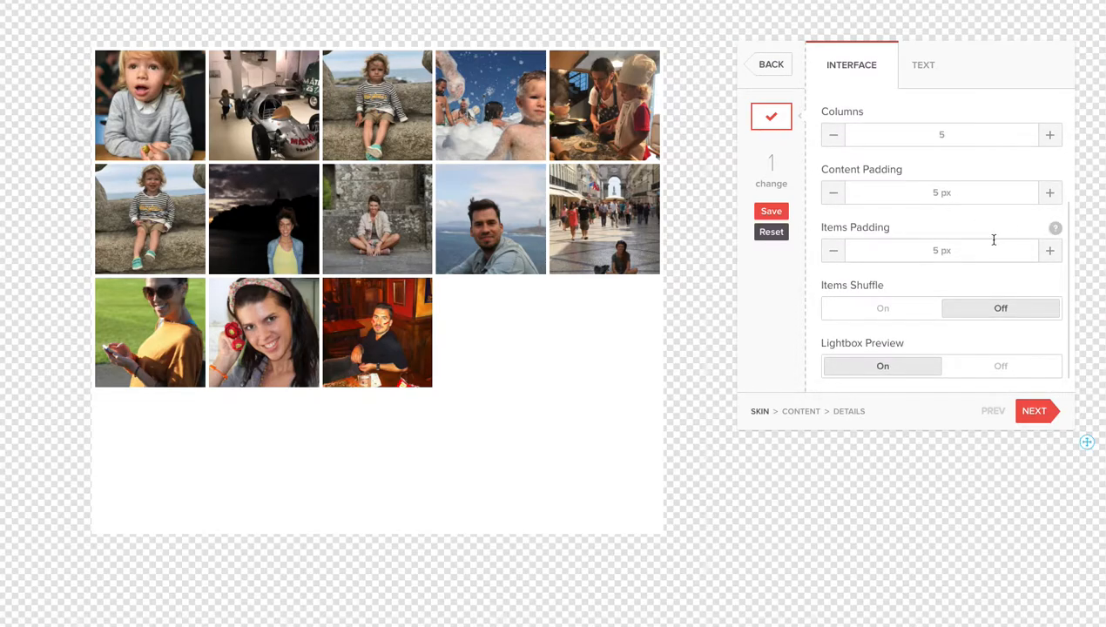
scroll(993, 237, up, 2)
scroll(925, 238, up, 1)
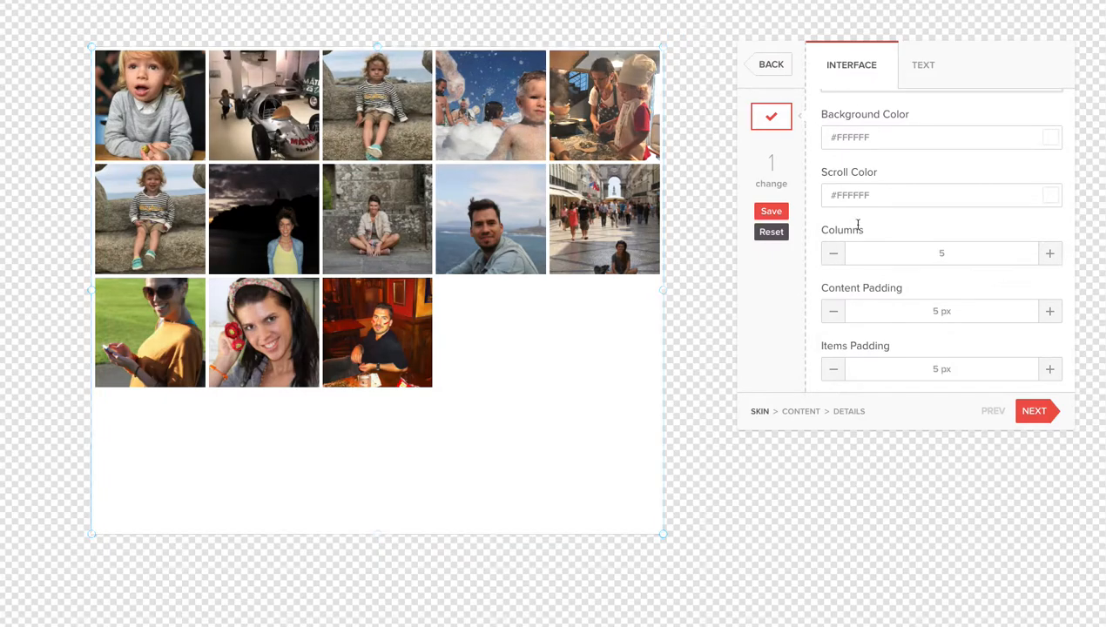
click(832, 255)
click(832, 255)
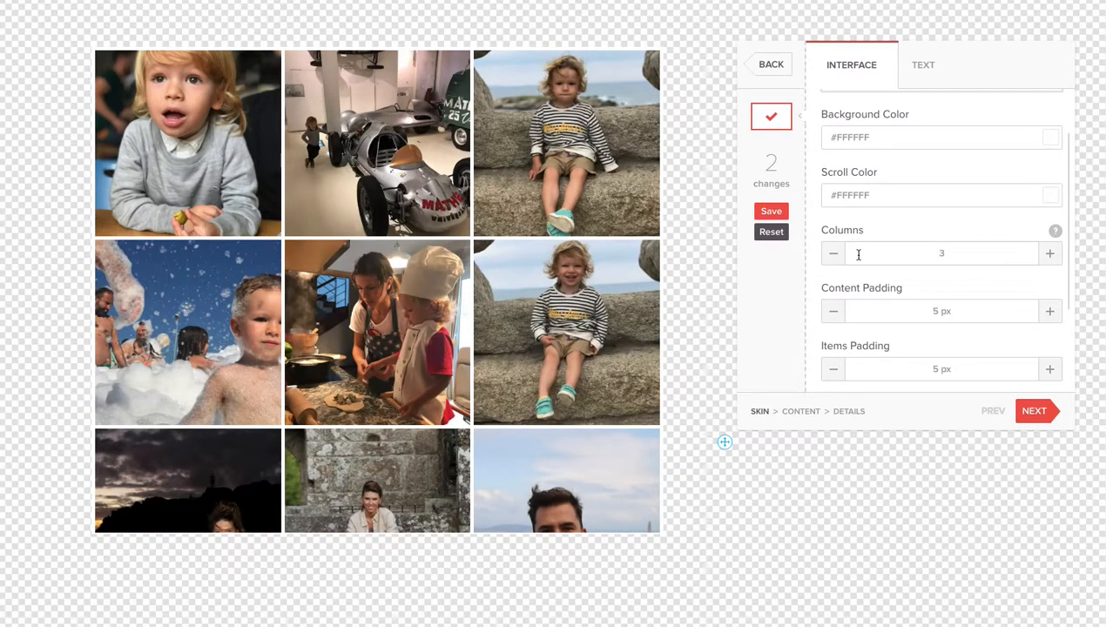
Step: Examine the photo rows of the three-column grid from beginning to end
scroll(575, 249, down, 4)
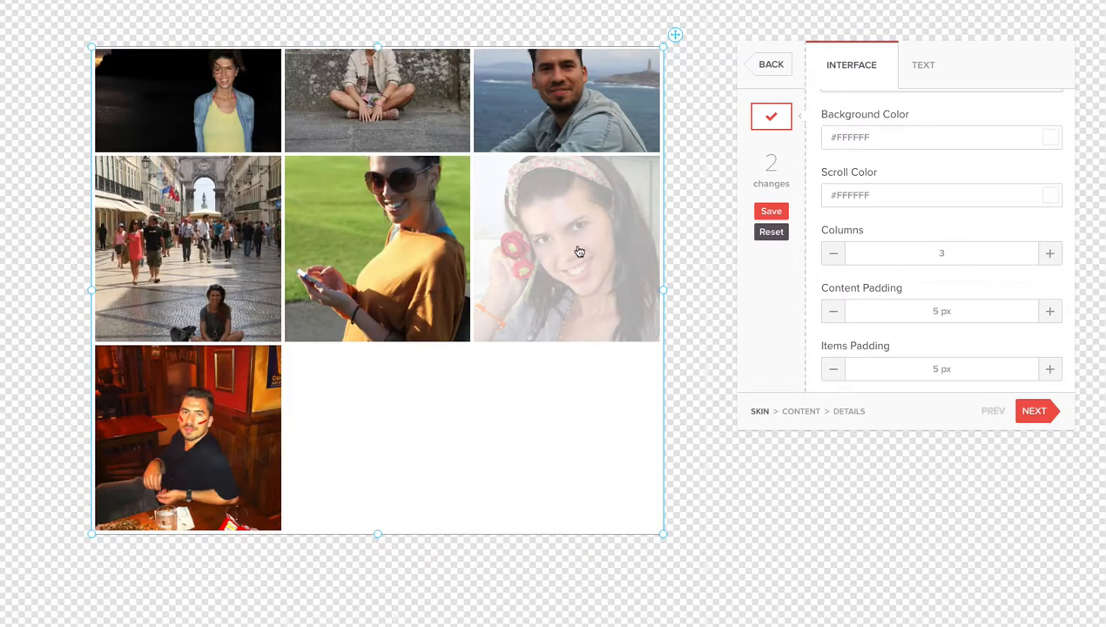
scroll(583, 251, up, 1)
scroll(583, 251, up, 5)
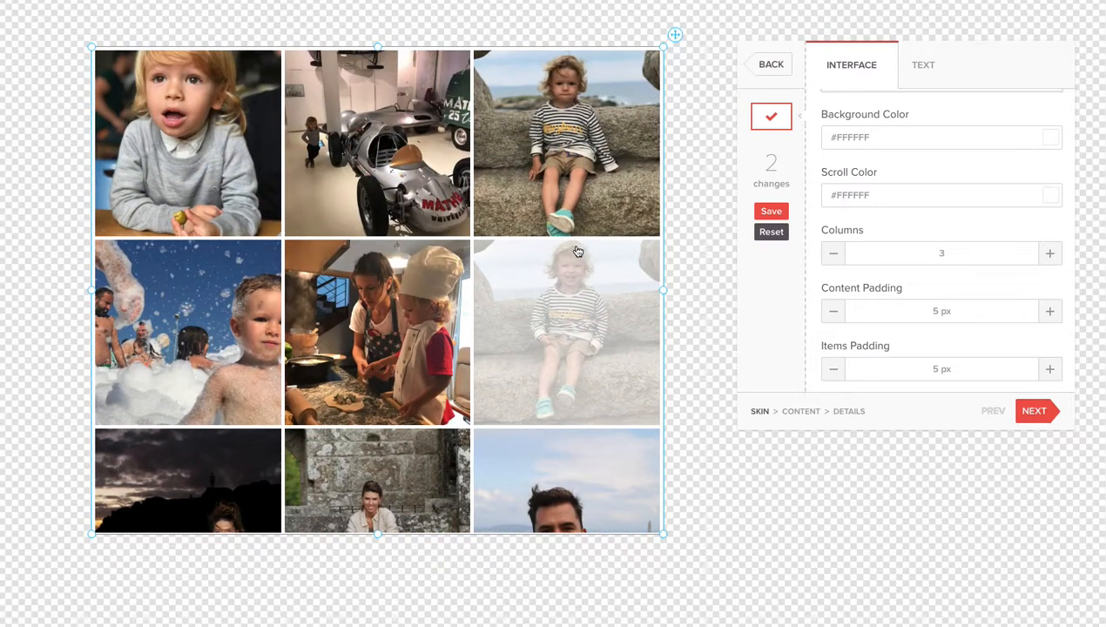
scroll(584, 264, down, 1)
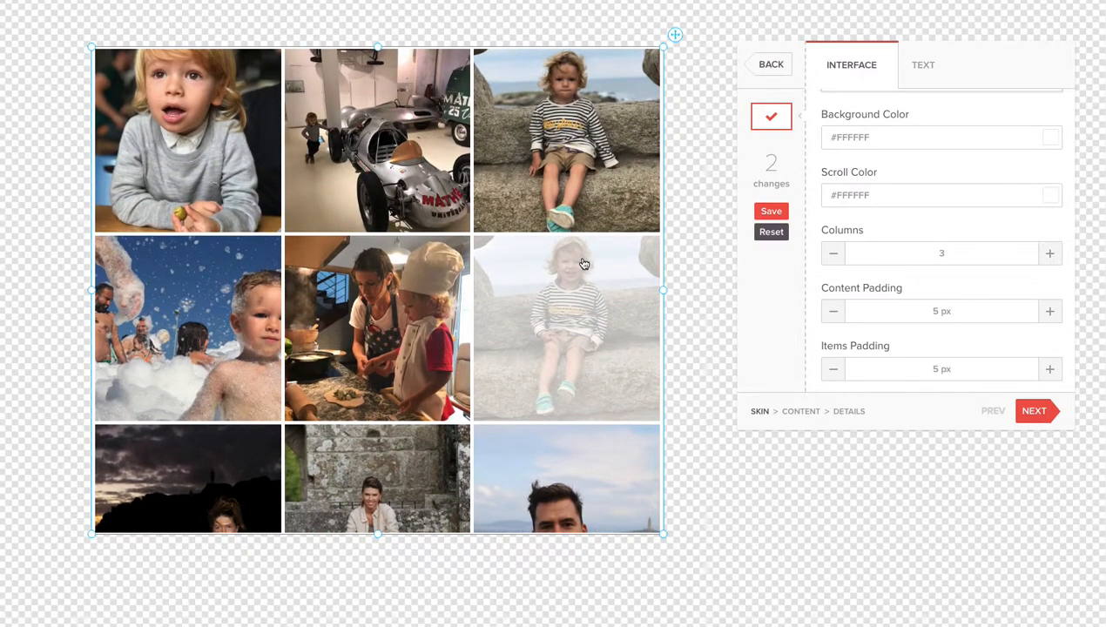
scroll(583, 266, down, 5)
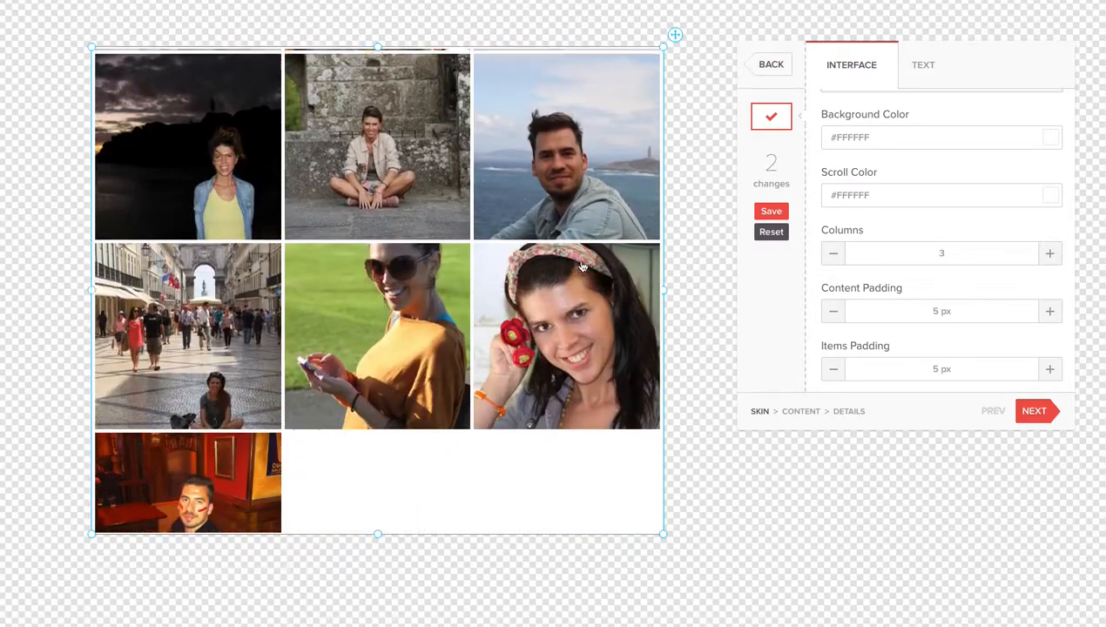
scroll(522, 287, up, 4)
scroll(470, 302, up, 1)
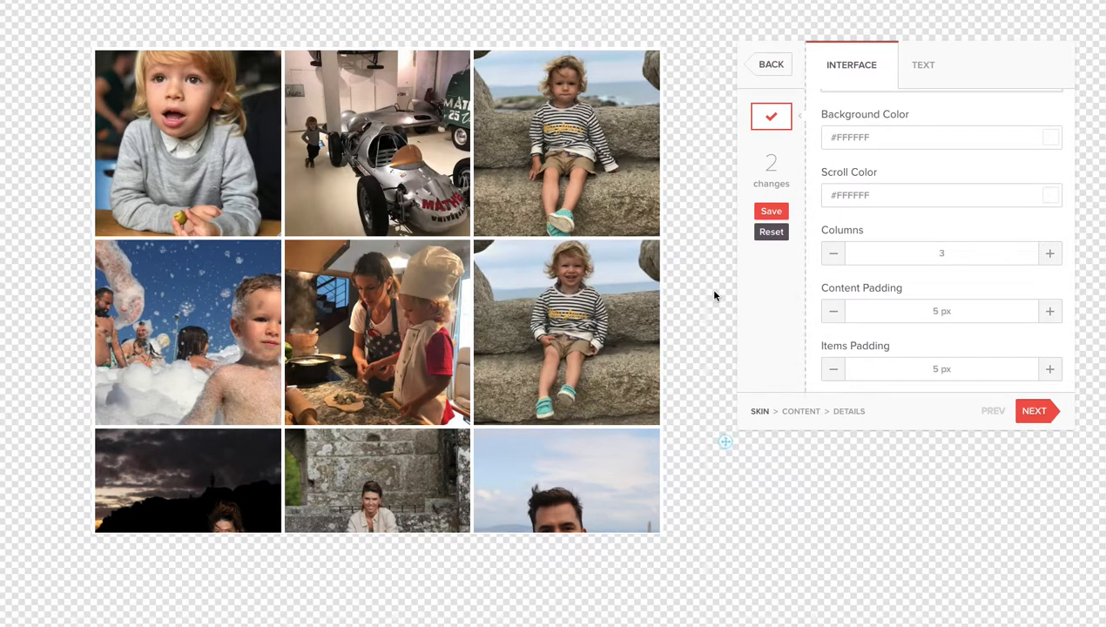
Step: Stretch the grid gallery behind the settings panel, then resize it to a slightly taller frame beside the panel
drag(662, 289, 970, 331)
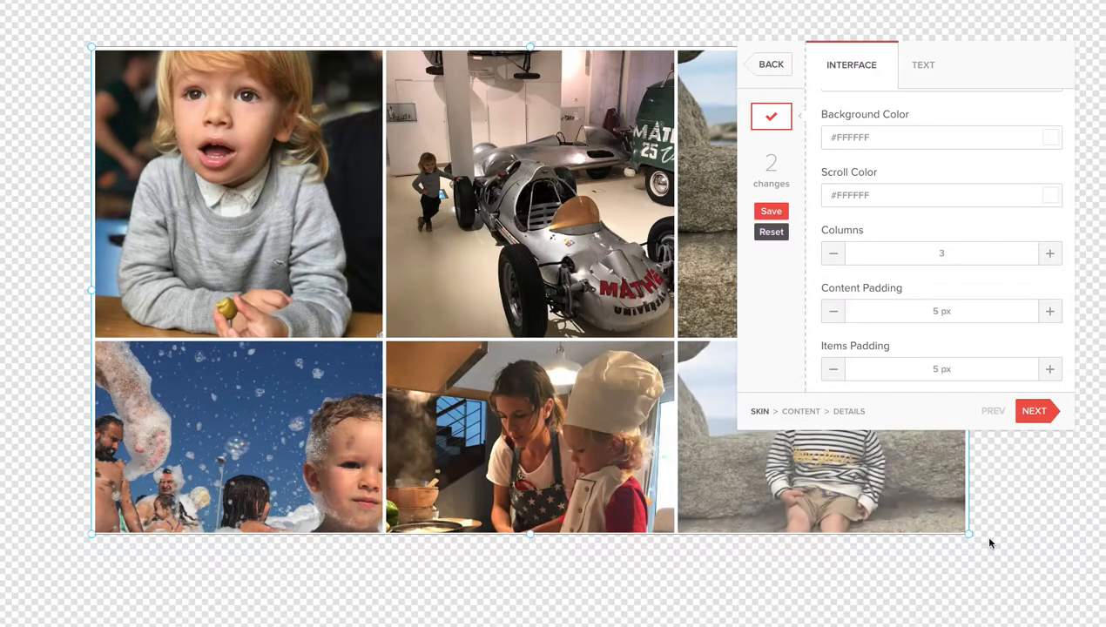
drag(970, 534, 684, 558)
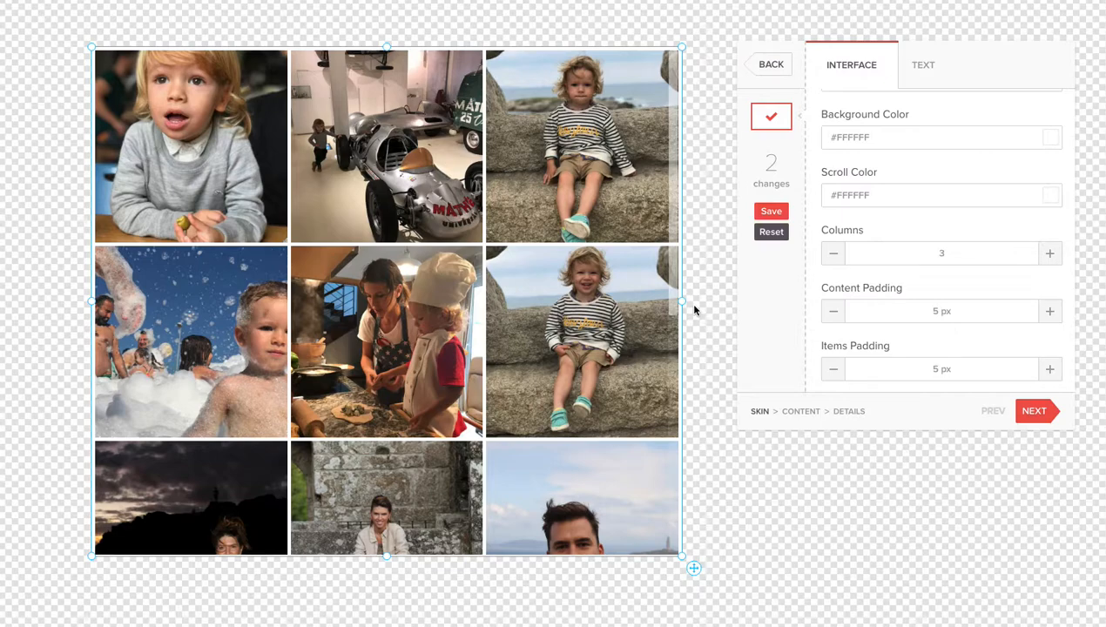
Step: Change the gallery layout from Grid to Masonry
scroll(883, 242, up, 1)
click(884, 132)
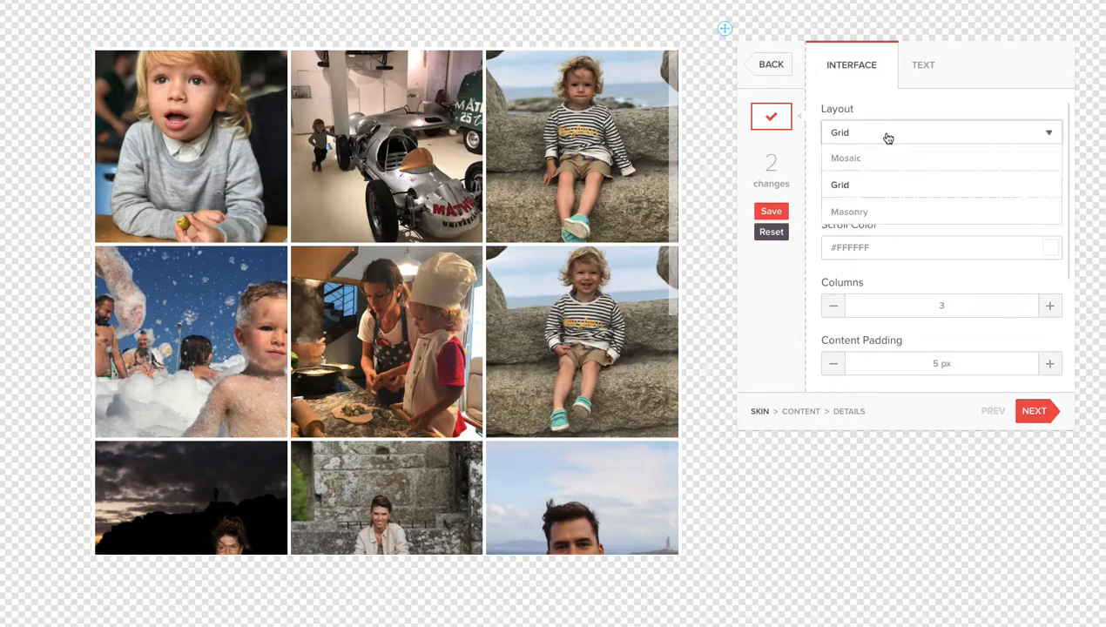
click(849, 212)
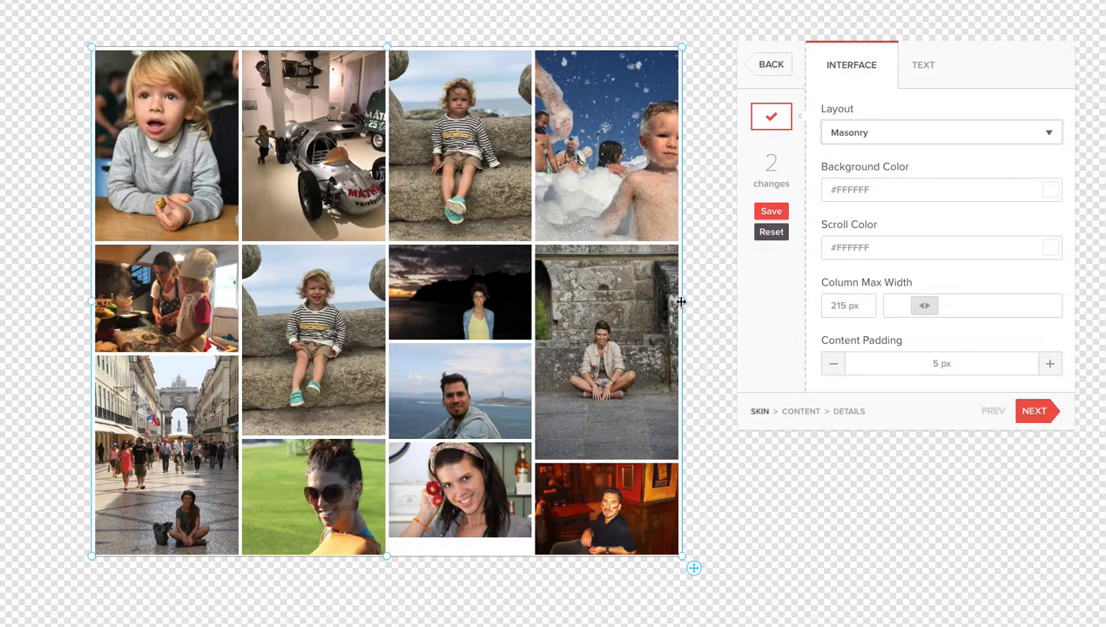
Step: Narrow the Masonry gallery to about 356 x 739, then stretch it across the canvas to compare the column arrangement
drag(682, 300, 338, 287)
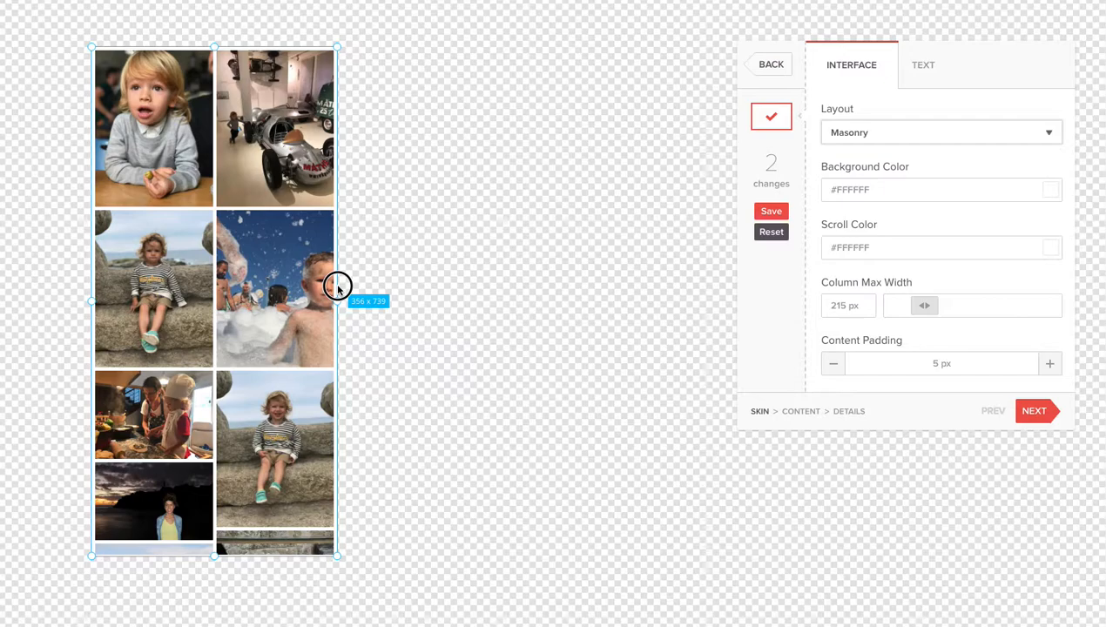
drag(338, 288, 339, 290)
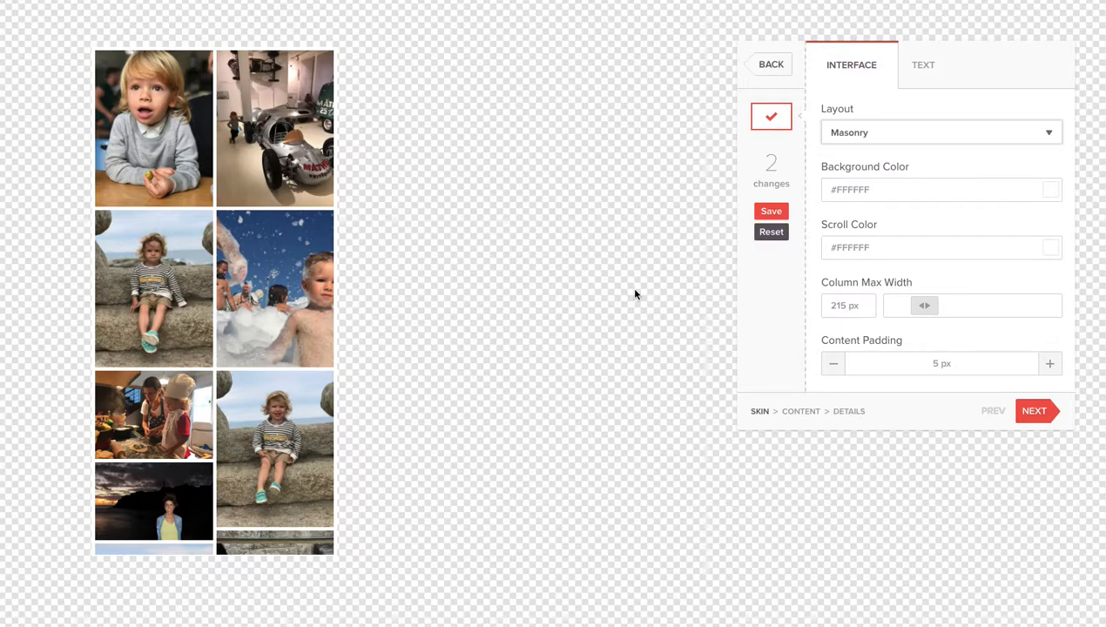
drag(822, 284, 923, 289)
mouse_move(351, 306)
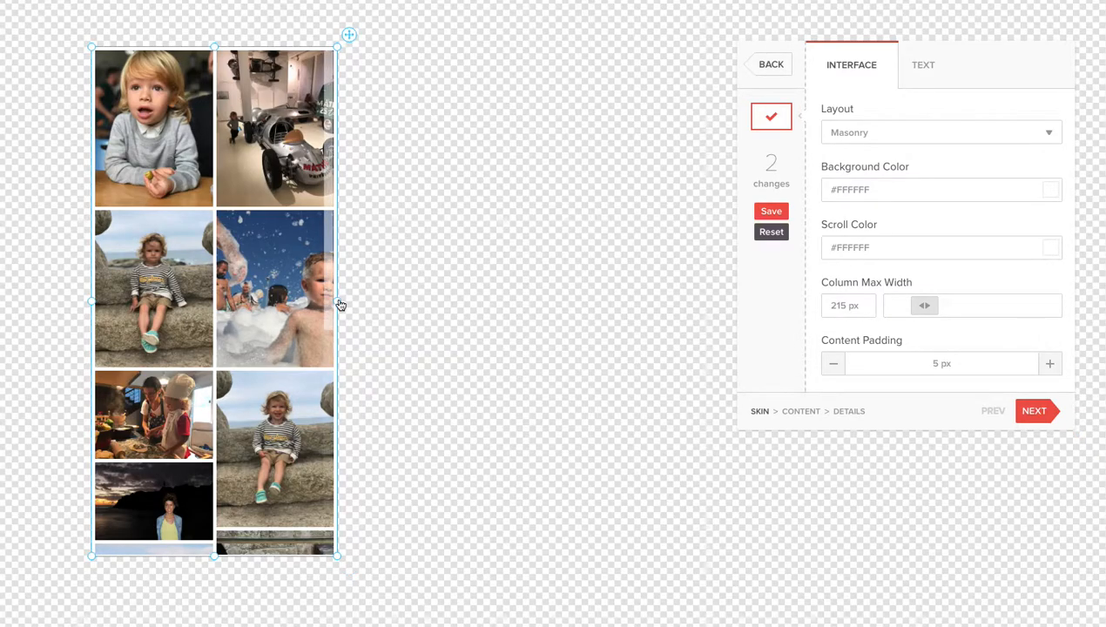
drag(340, 305, 1079, 343)
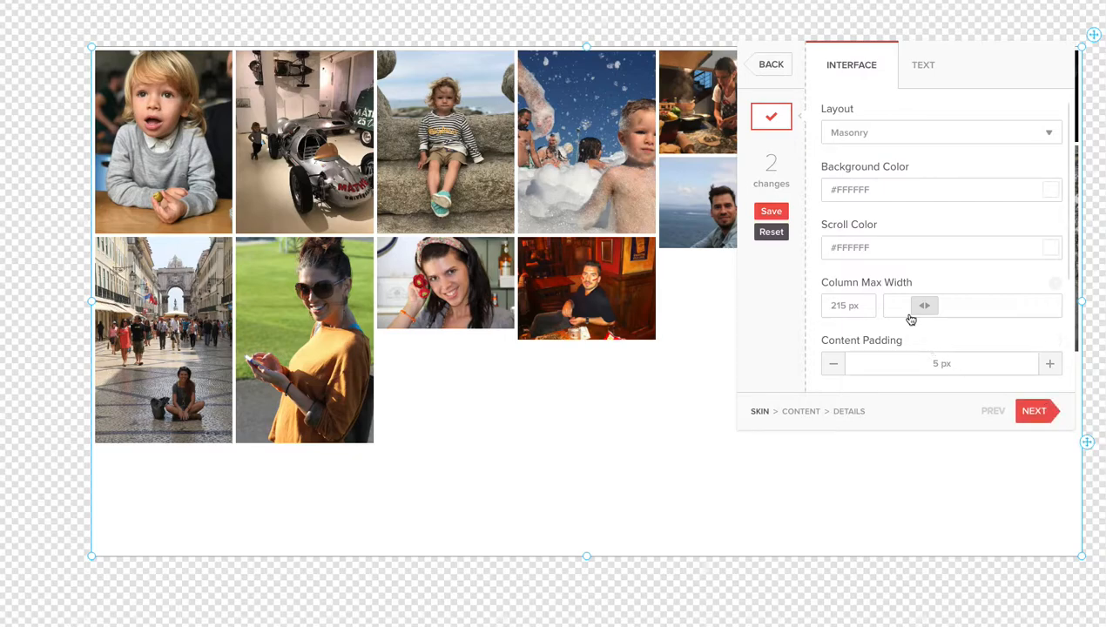
Step: Set the Column Max Width to 105 px and narrow the gallery to fit beside the settings panel
mouse_move(924, 304)
mouse_down()
mouse_move(986, 310)
mouse_move(908, 310)
mouse_up()
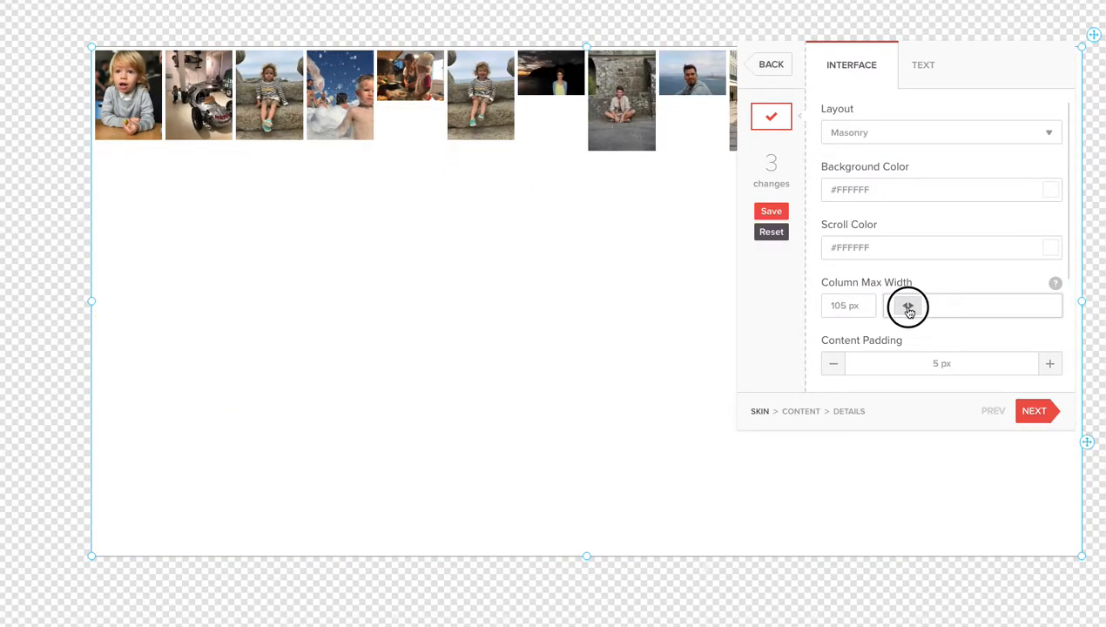
drag(1082, 298, 668, 279)
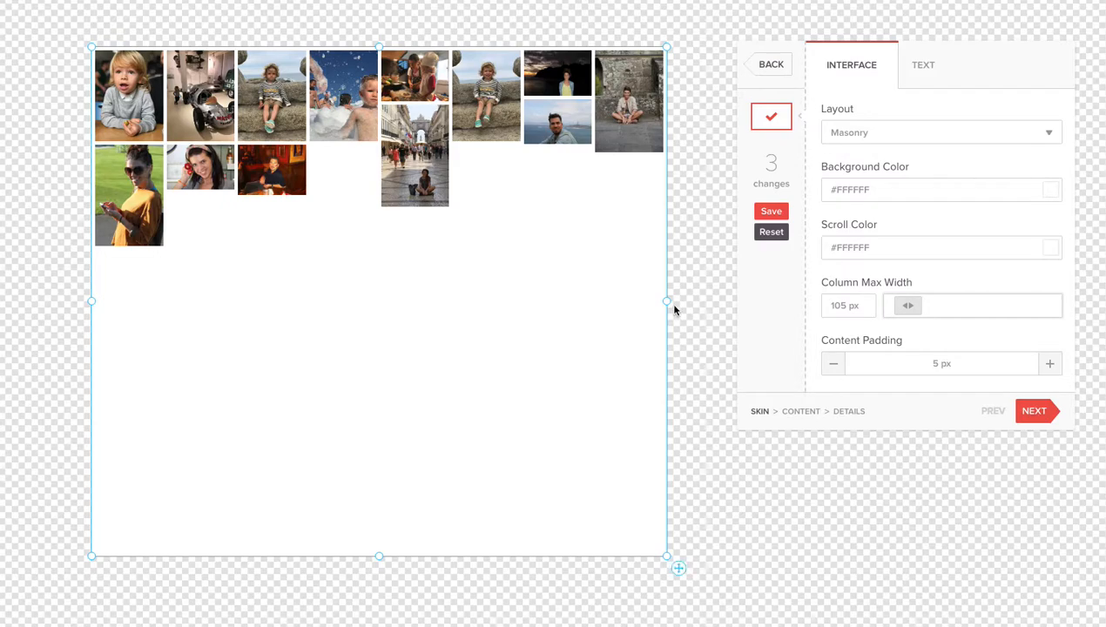
Step: Set the Masonry gallery's Column Max Width to 250 px
click(819, 305)
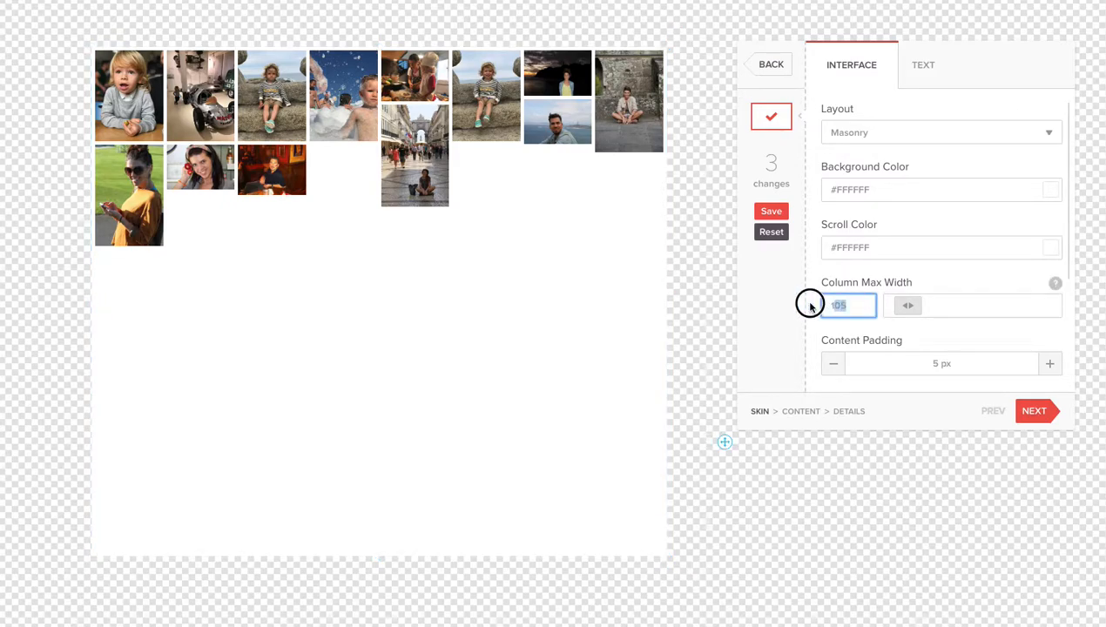
text(250)
key(Return)
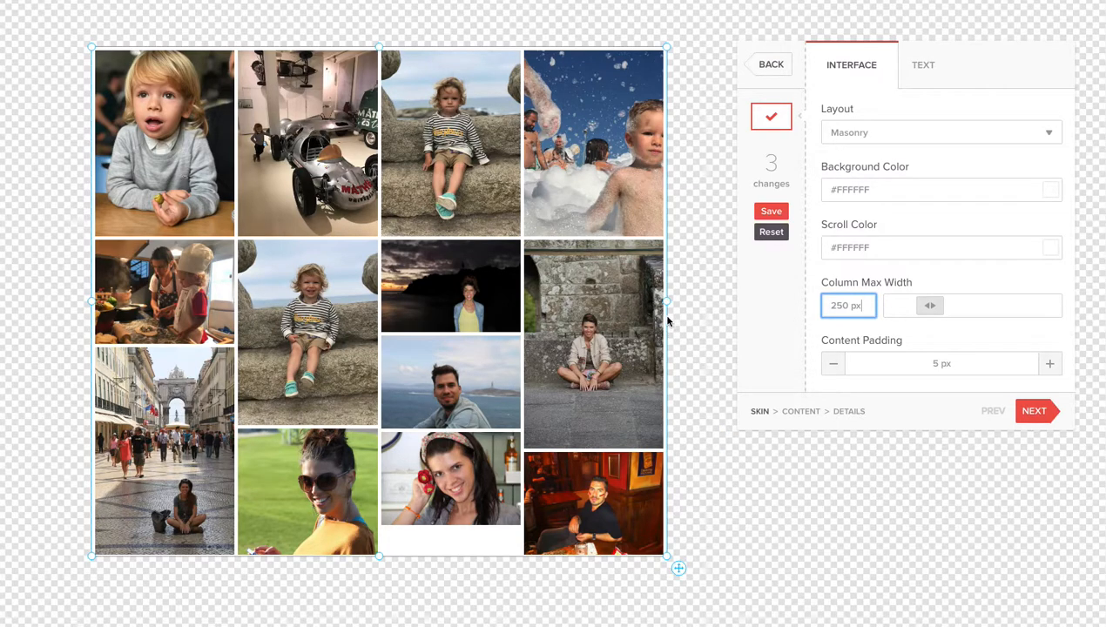
Step: Narrow the Masonry gallery in stages to a three-column arrangement, ending at about 70 percent of its current width
drag(667, 302, 628, 300)
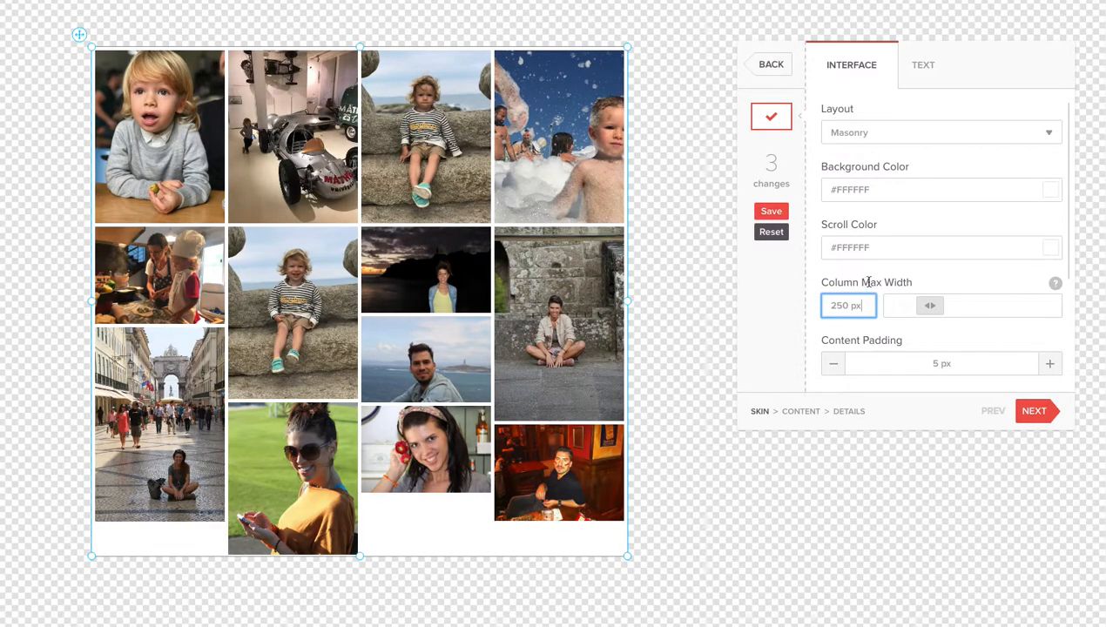
click(925, 284)
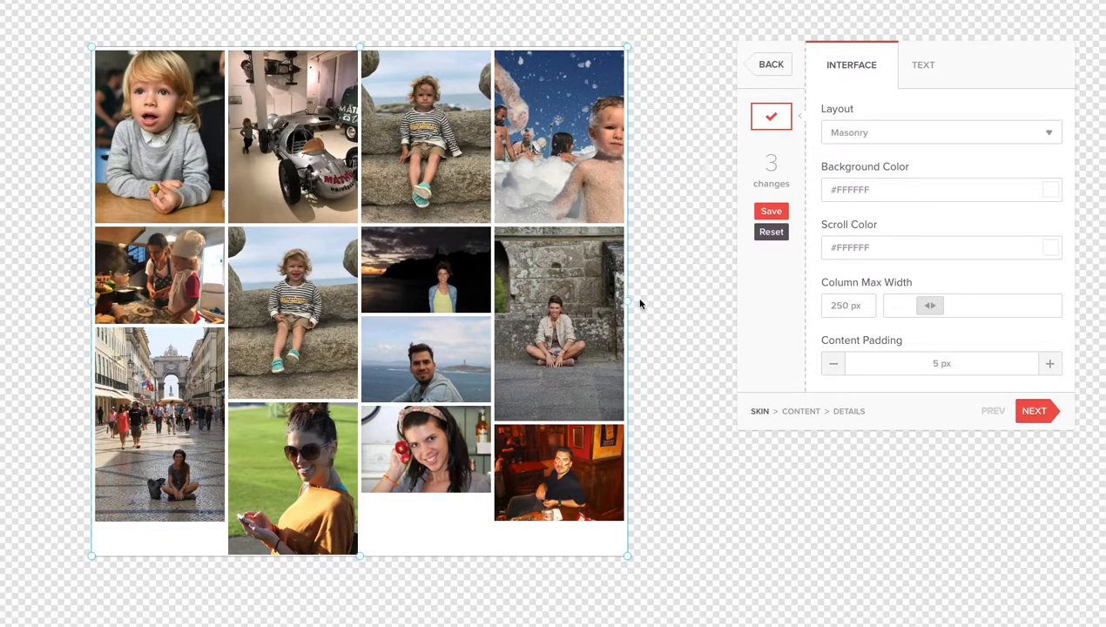
drag(627, 300, 609, 299)
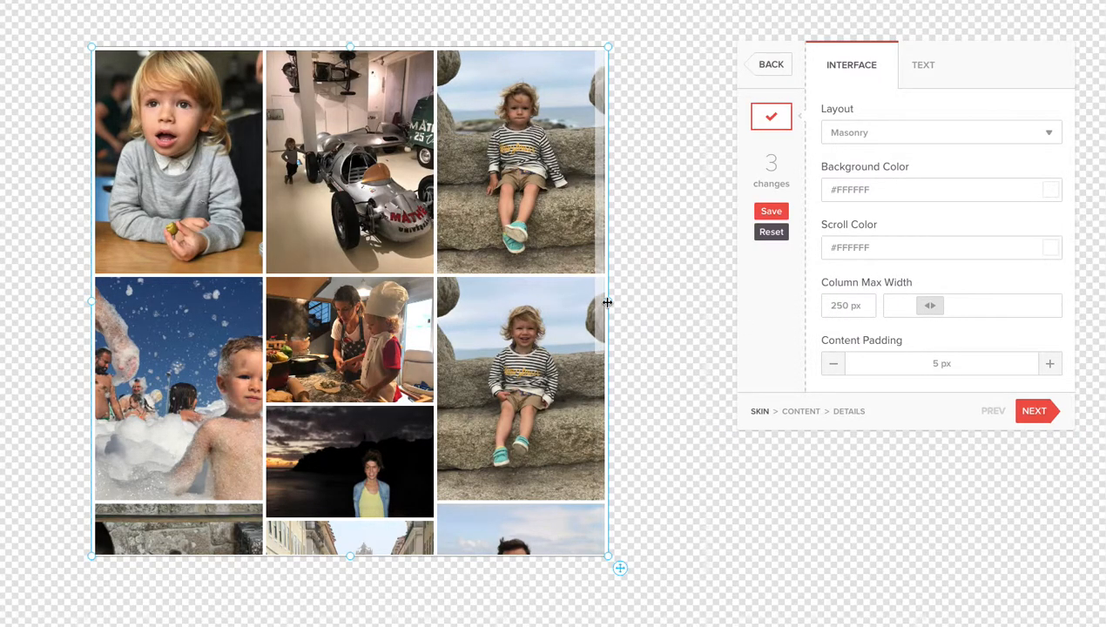
drag(608, 303, 518, 321)
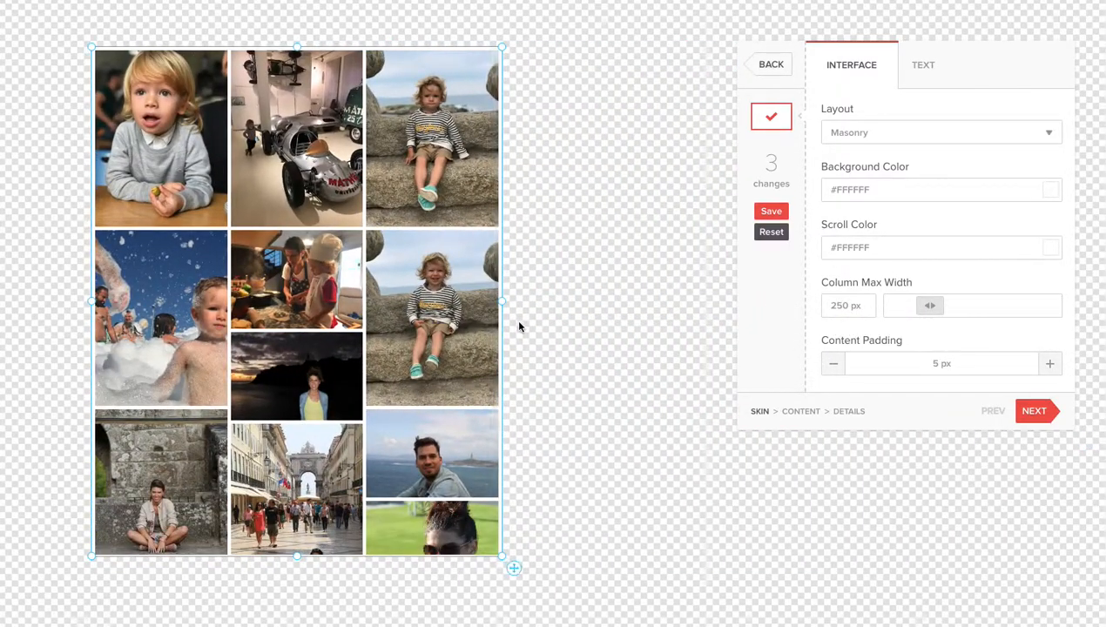
Step: Preview the gallery in the Grid and Mosaic layouts and return it to the Masonry layout
click(897, 133)
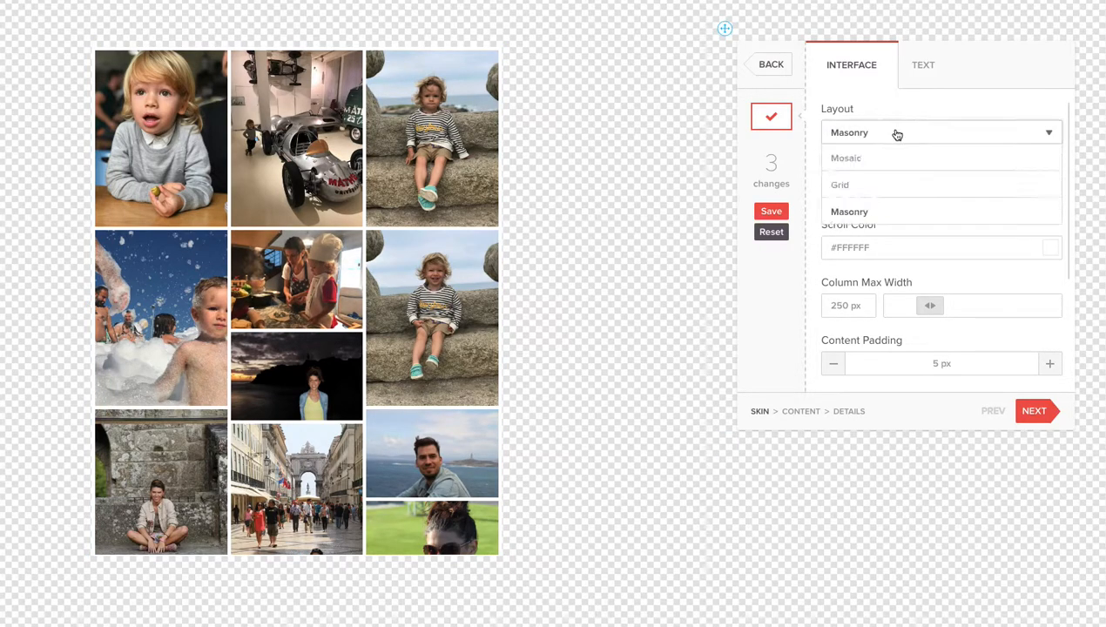
click(862, 184)
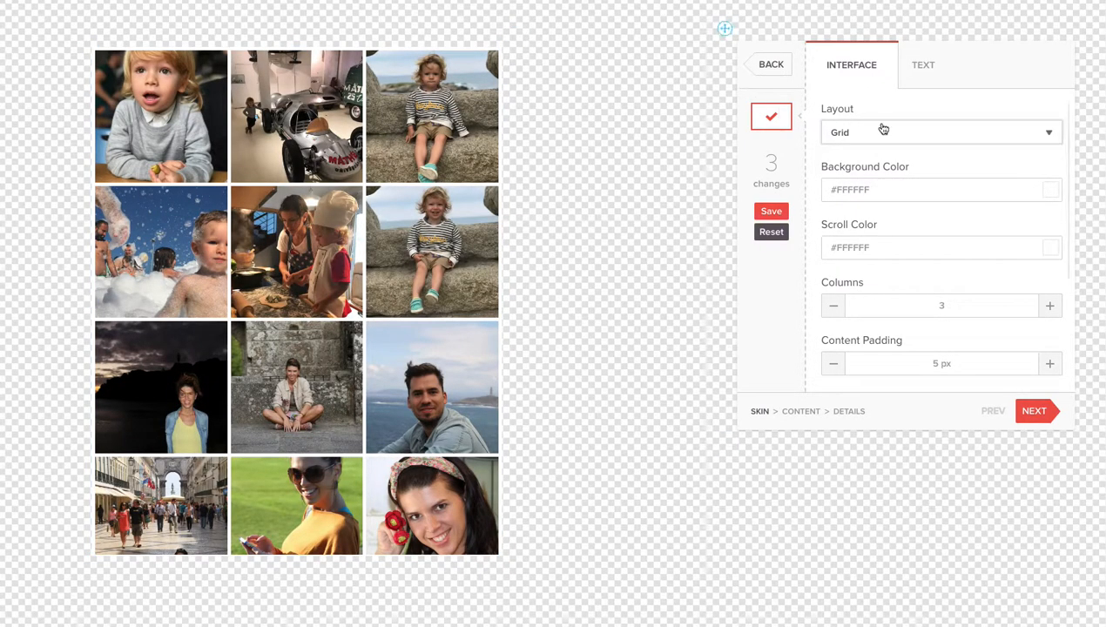
click(881, 131)
click(869, 159)
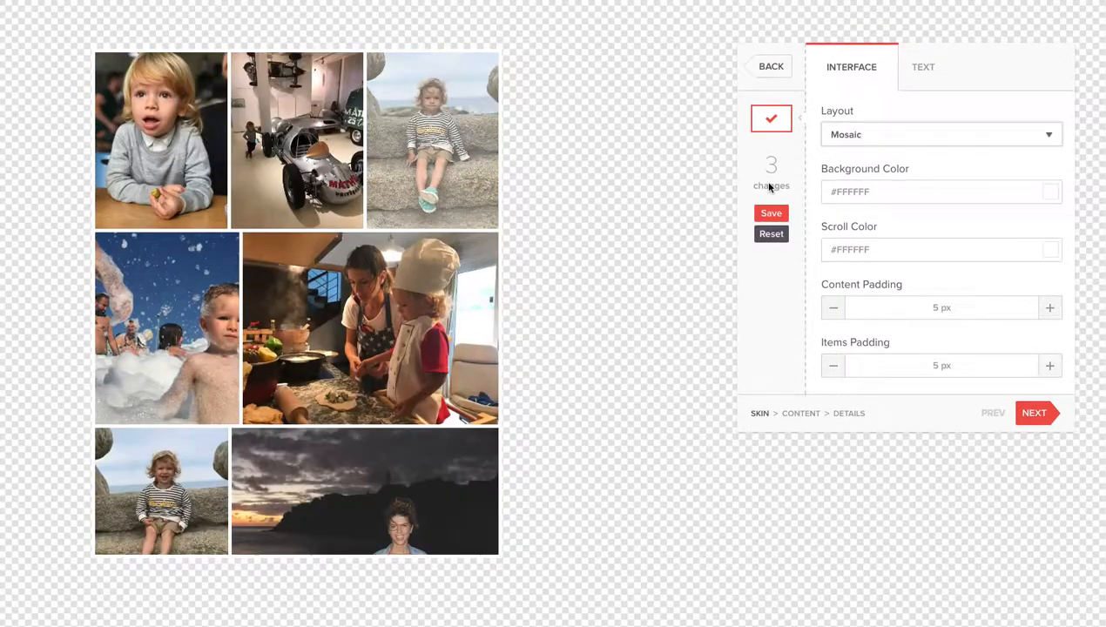
click(896, 133)
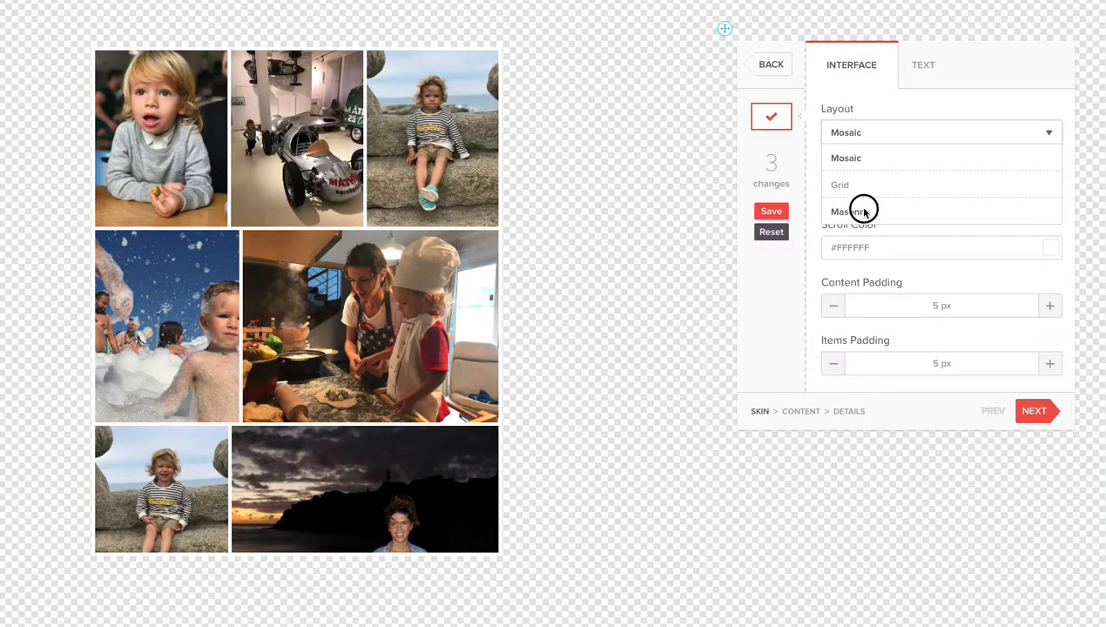
click(865, 213)
Step: Stretch the Masonry gallery sideways until its edge reaches behind the settings panel, and review its photos from end to start
scroll(364, 243, up, 3)
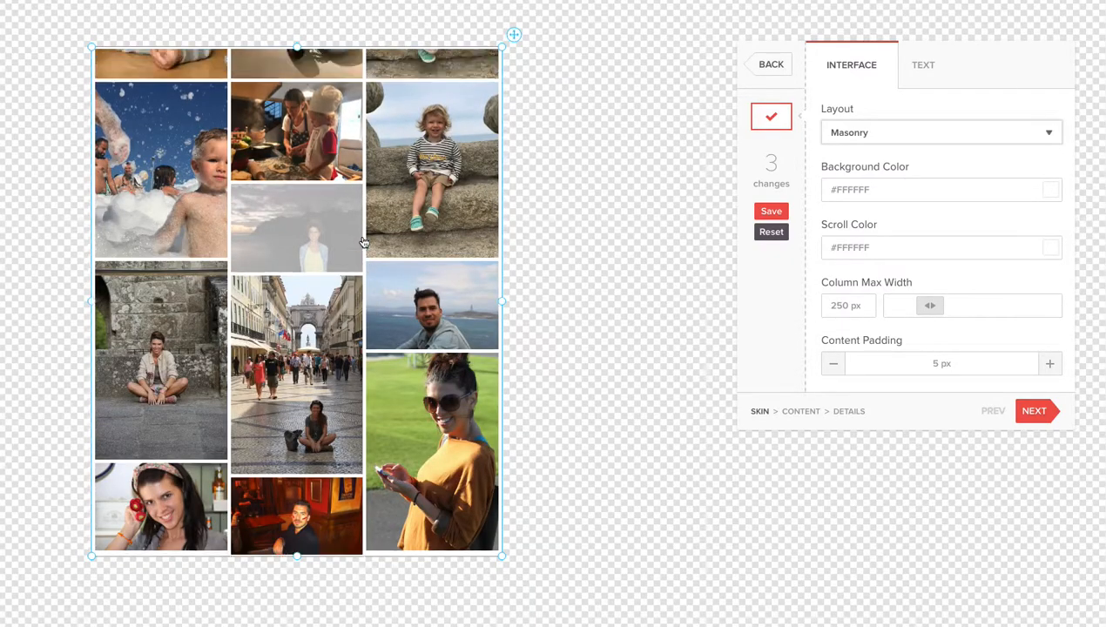
drag(501, 302, 767, 289)
scroll(680, 348, down, 3)
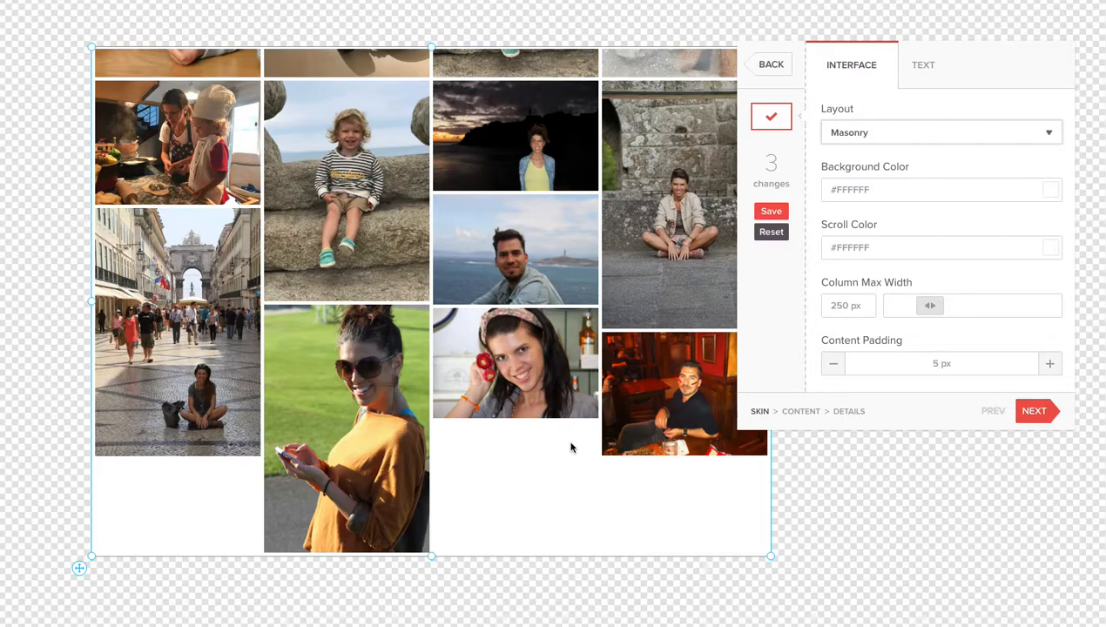
scroll(571, 446, up, 3)
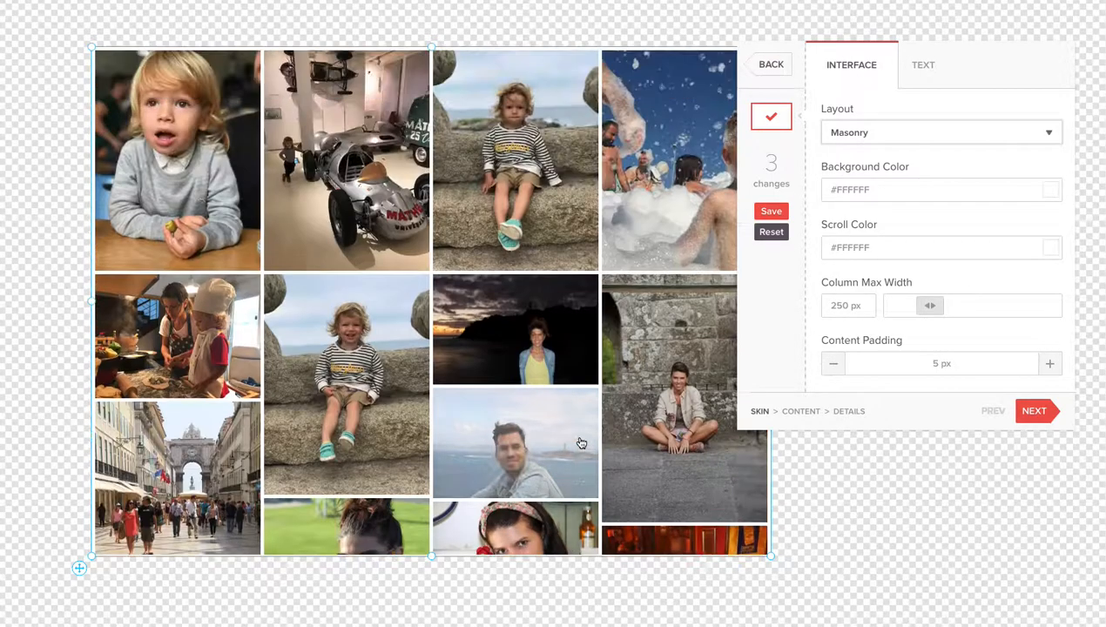